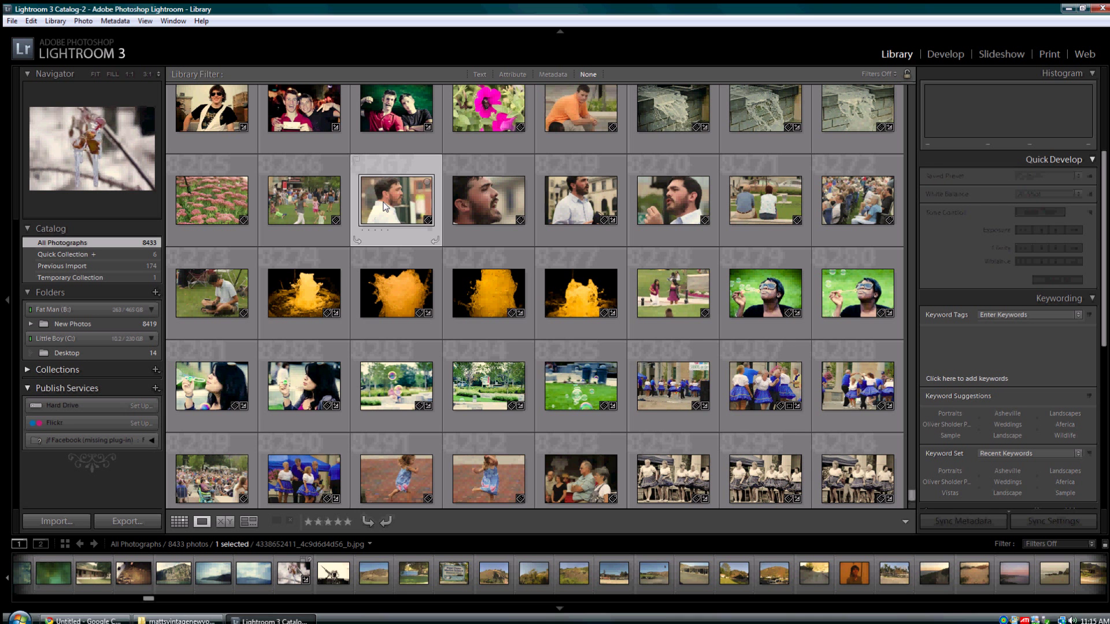
# Open IMG_2462.JPG in the Develop module and apply the Gold & Blue user preset.
pyautogui.doubleClick(382, 200)
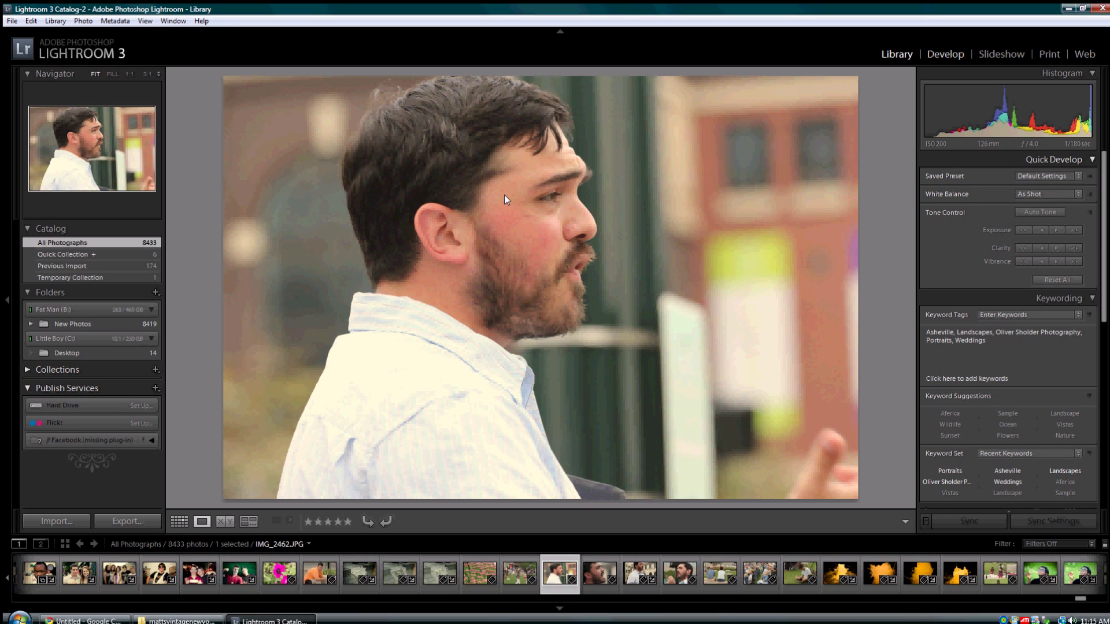
pyautogui.press('d')
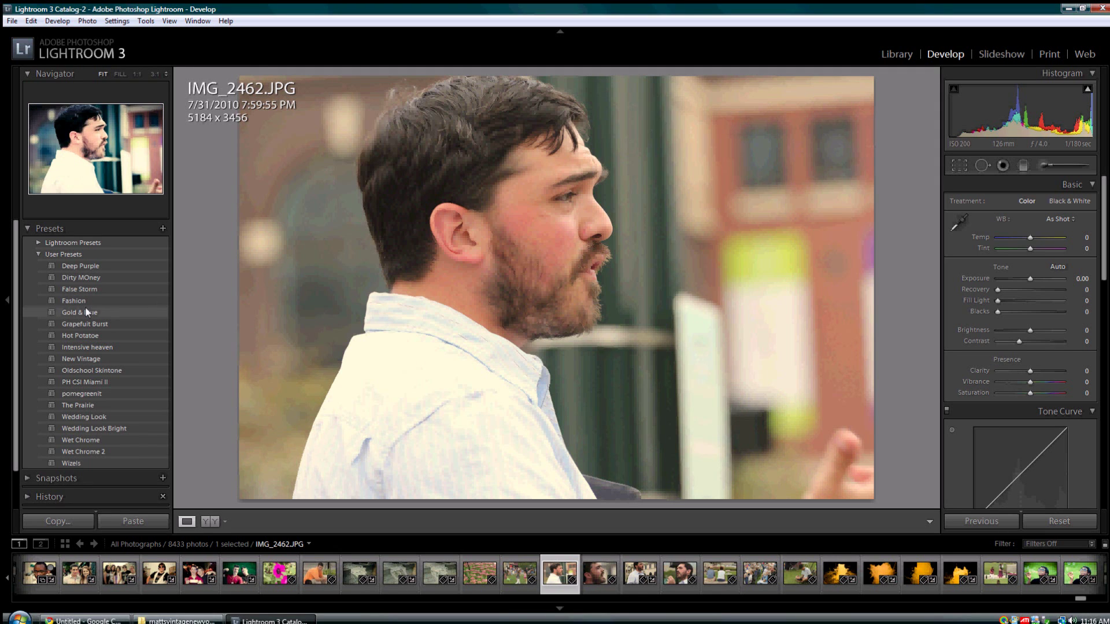
pyautogui.click(86, 313)
# Drop curve Highlights to -100 and set Recovery 86, Brightness +7 and Vibrance +33.
pyautogui.scroll(-2, 944, 346)
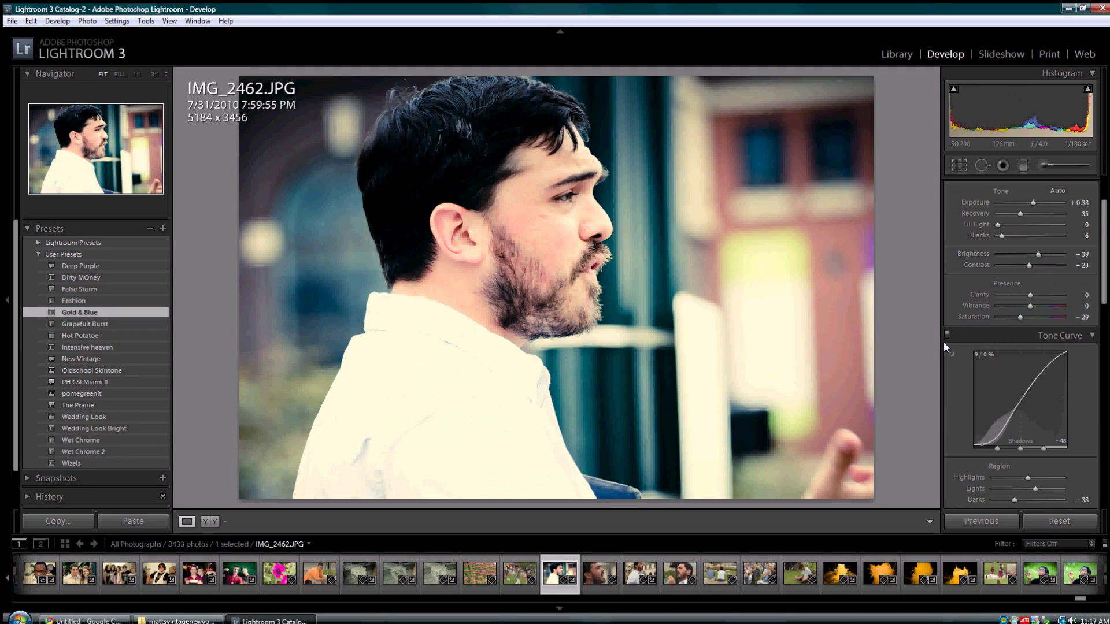
pyautogui.click(947, 348)
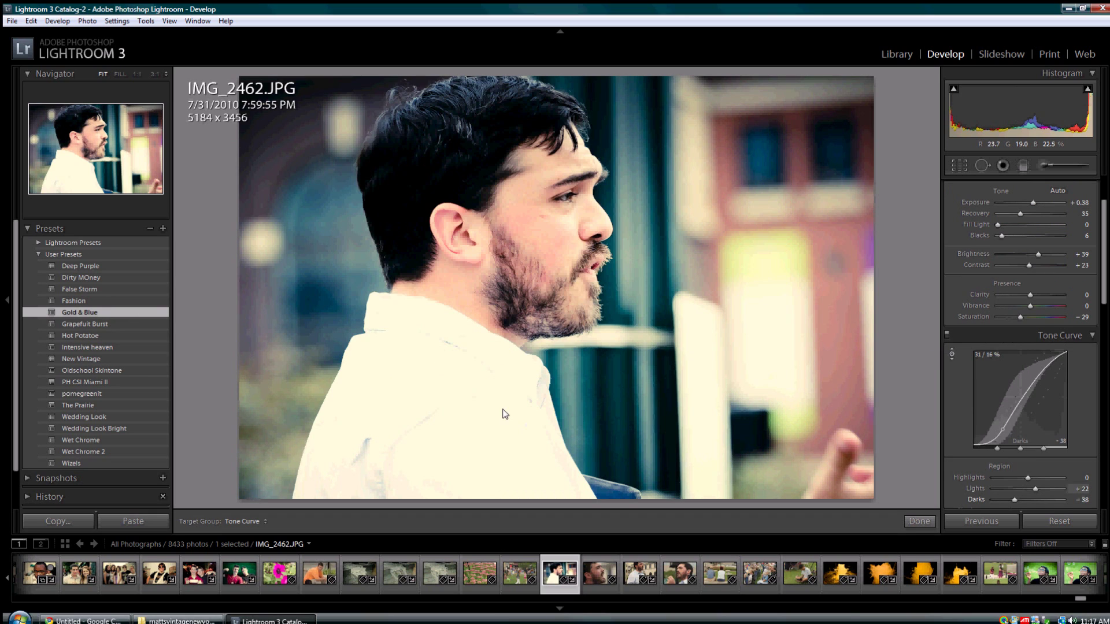
pyautogui.moveTo(500, 417); pyautogui.dragTo(504, 426)
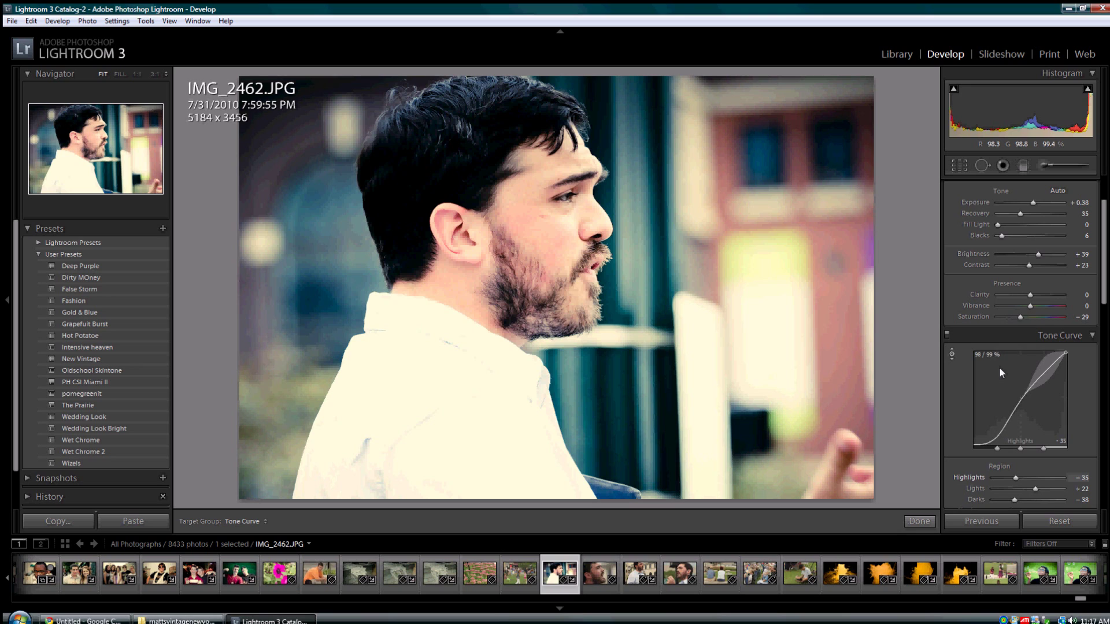
pyautogui.scroll(3, 997, 362)
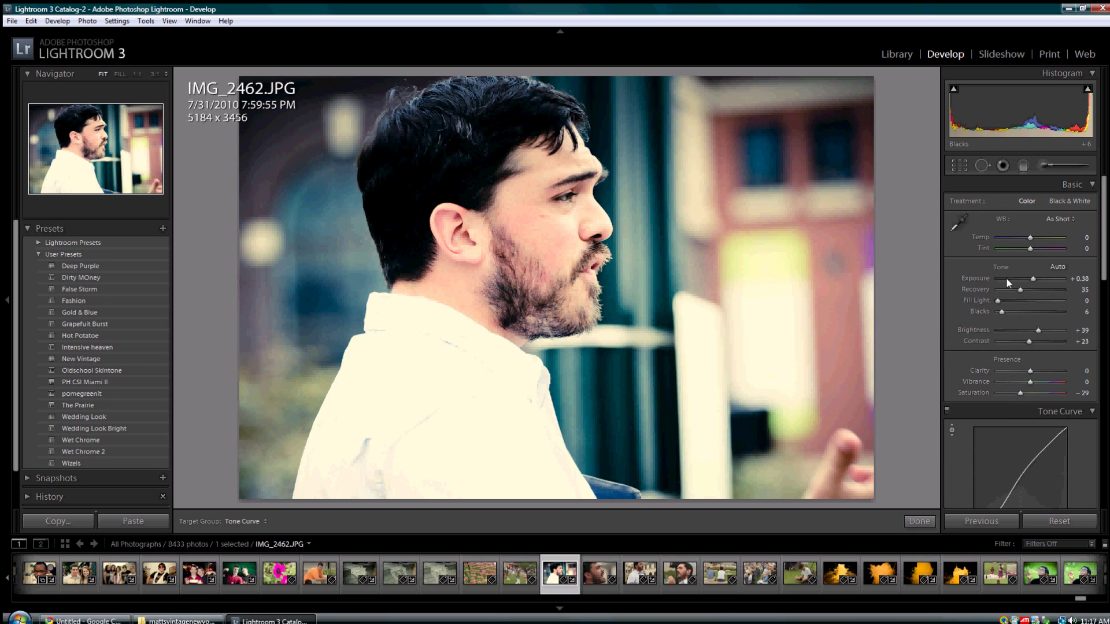
pyautogui.moveTo(1021, 289); pyautogui.dragTo(1044, 289)
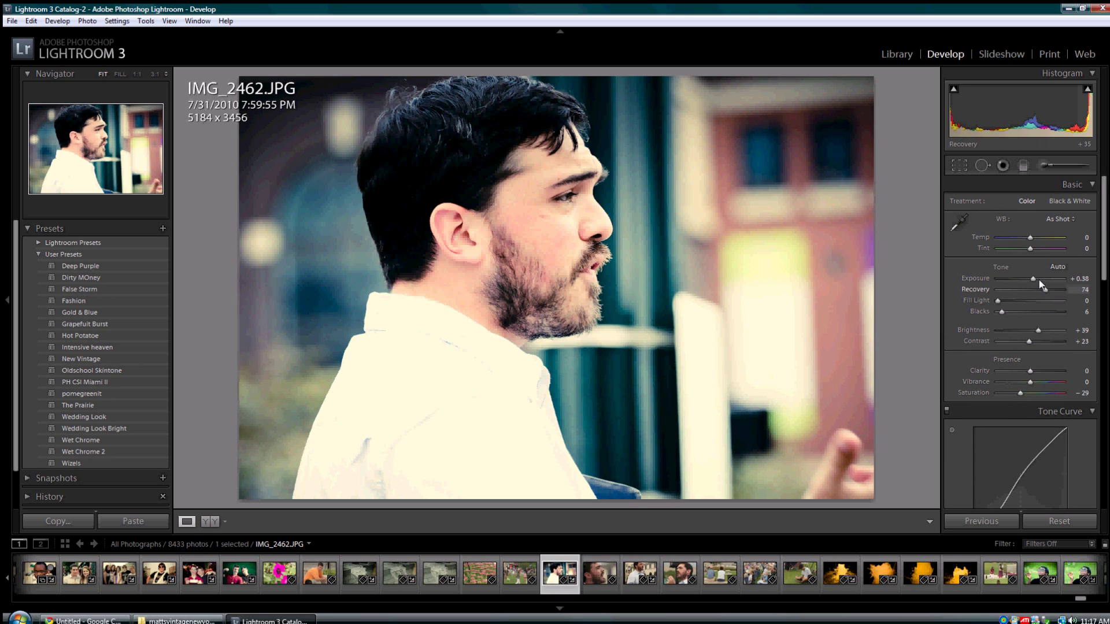
pyautogui.moveTo(1030, 325); pyautogui.dragTo(1024, 320)
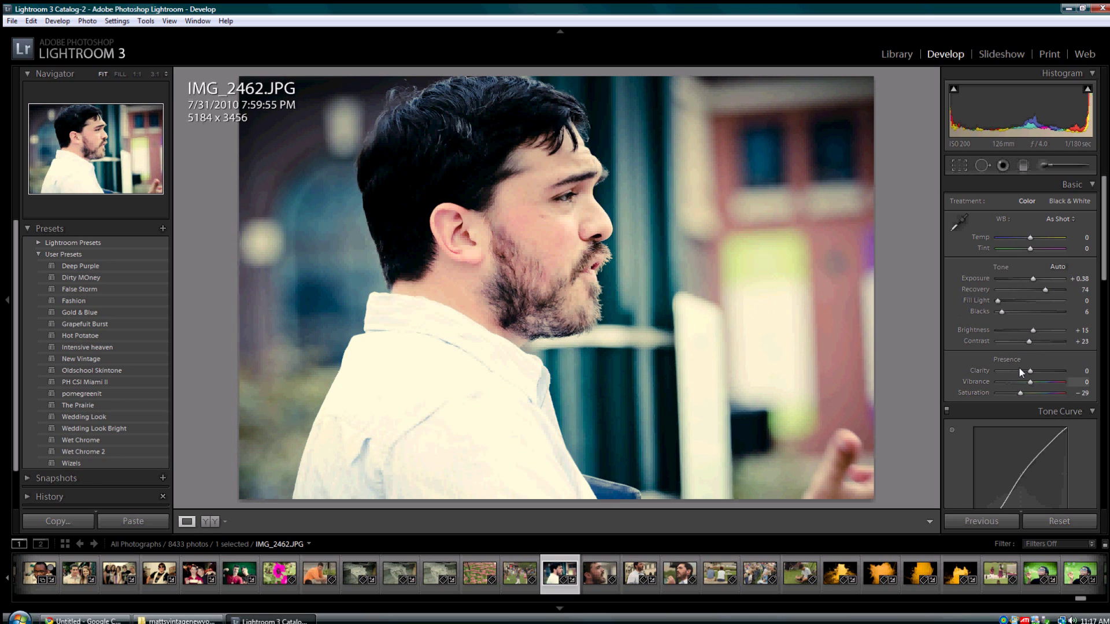
pyautogui.moveTo(1019, 378); pyautogui.dragTo(1025, 376)
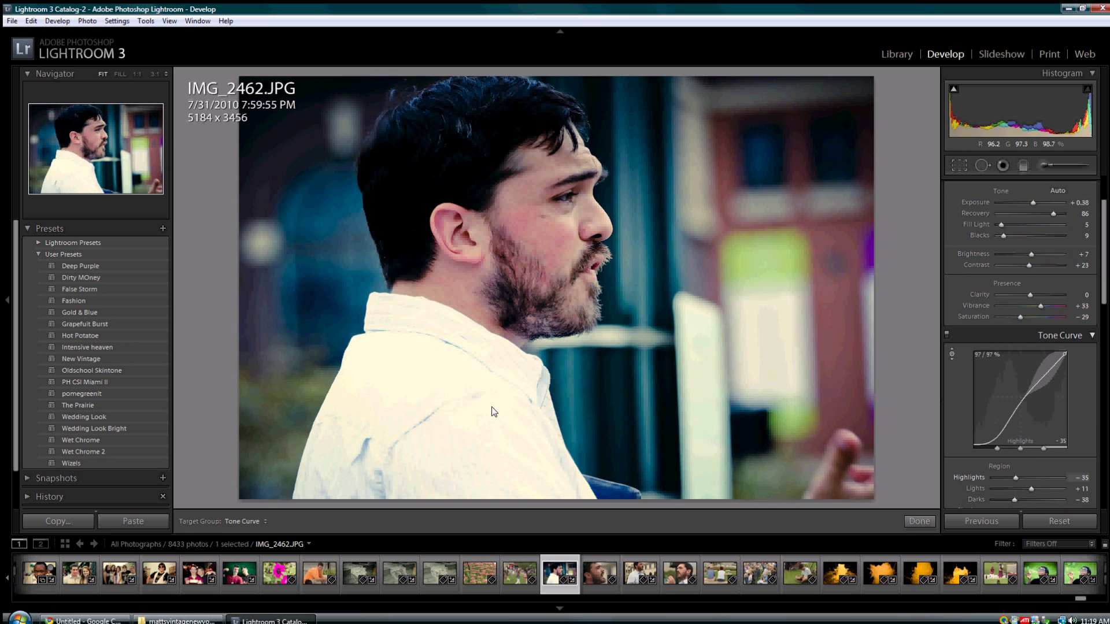
pyautogui.moveTo(496, 414); pyautogui.dragTo(554, 459)
# Add three more portraits of the same man to the filmstrip selection.
pyautogui.scroll(-10, 973, 397)
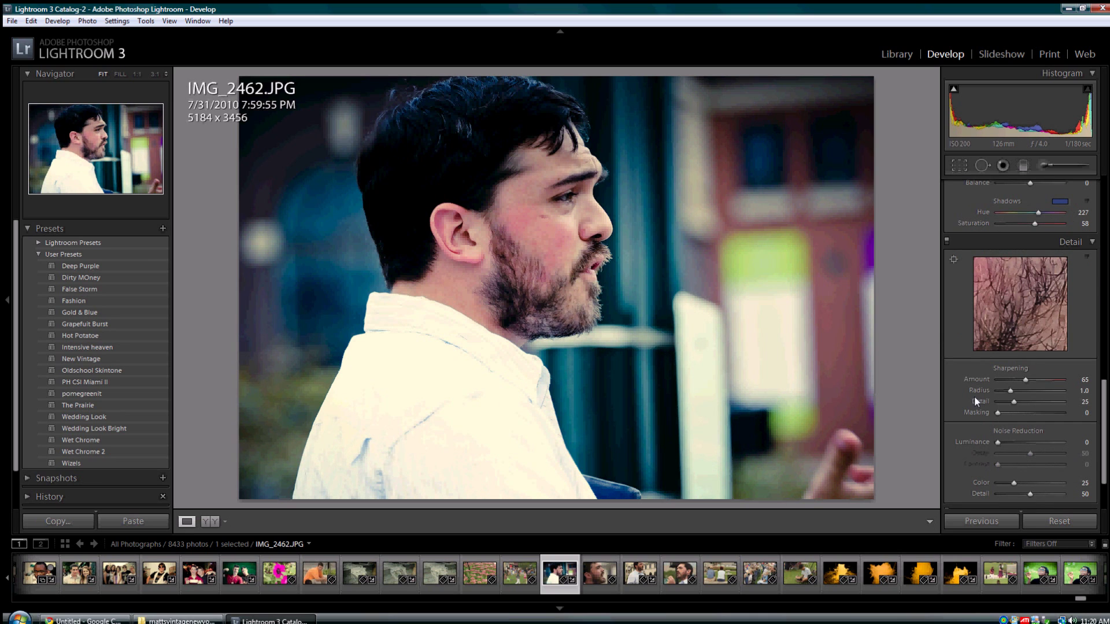
pyautogui.keyDown('ctrl'); pyautogui.click(587, 573); pyautogui.keyUp('ctrl')
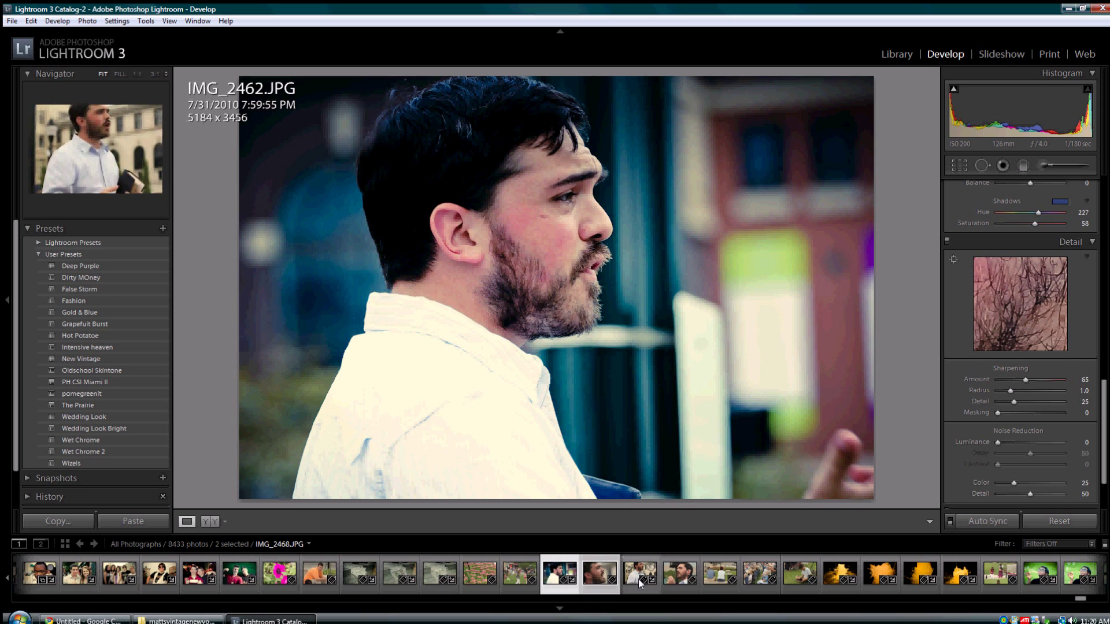
pyautogui.keyDown('shift'); pyautogui.click(662, 578); pyautogui.keyUp('shift')
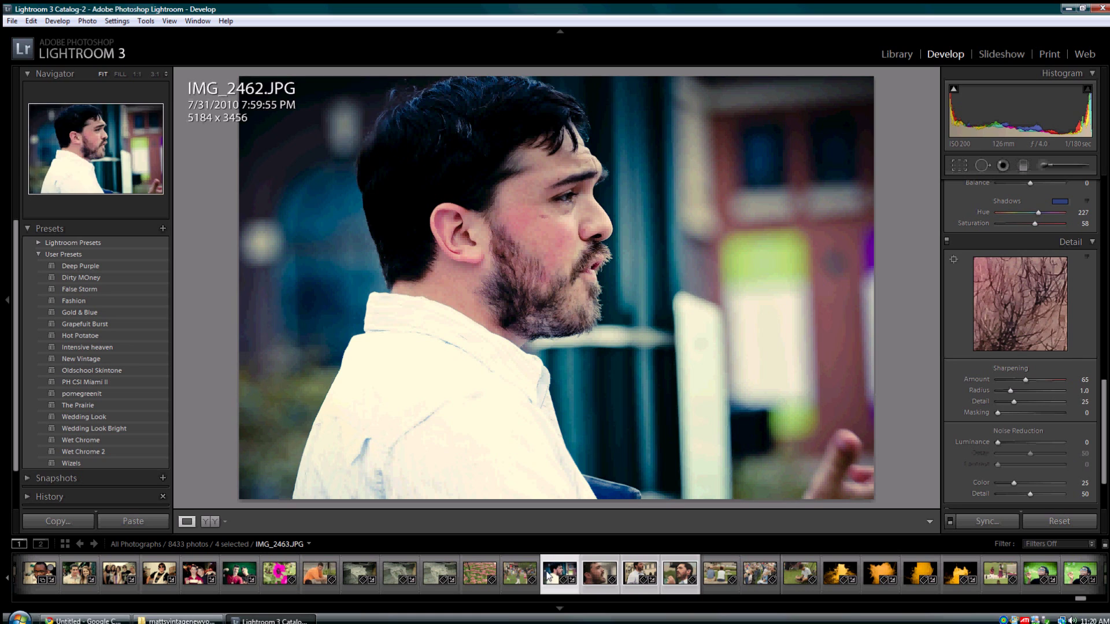
# Synchronize the edited settings to all four photos with Local Adjustments unchecked.
pyautogui.click(981, 522)
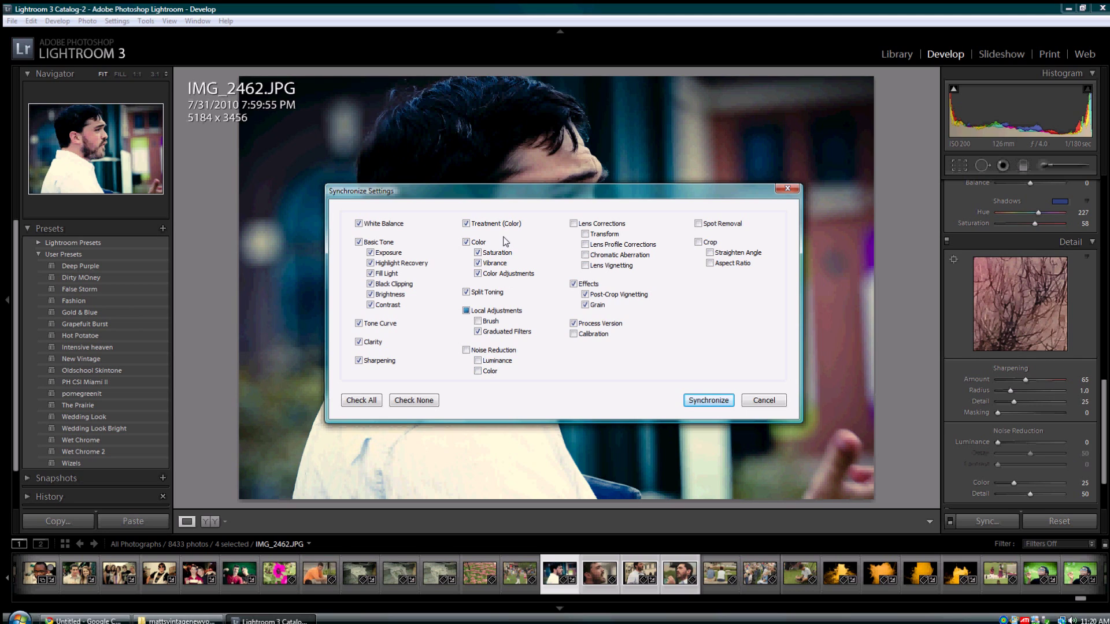
pyautogui.click(461, 305)
pyautogui.click(462, 307)
pyautogui.click(754, 398)
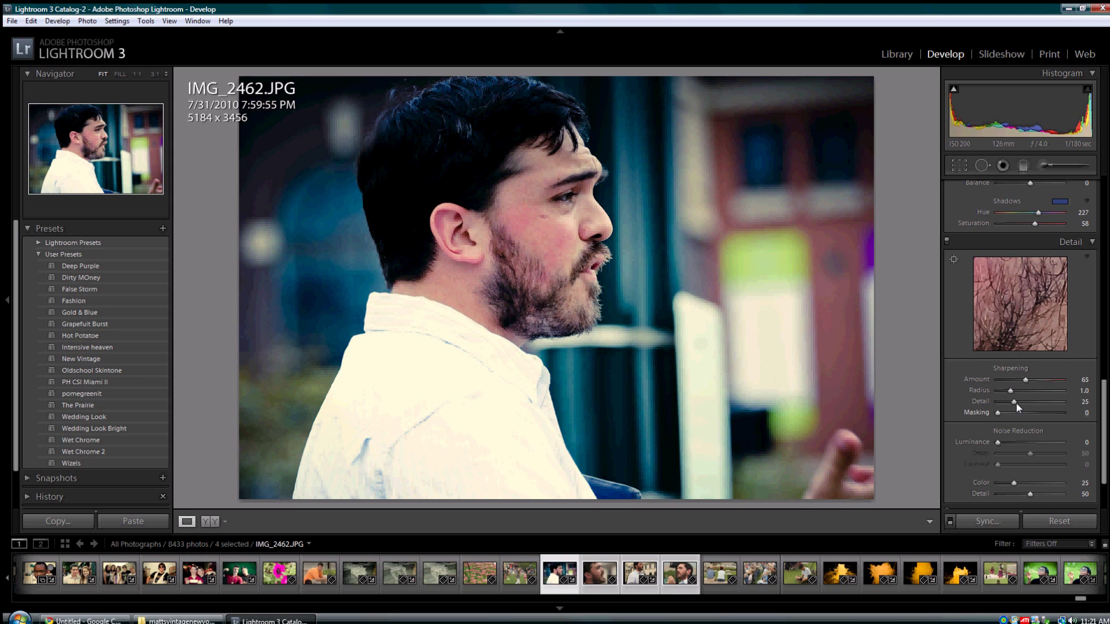
pyautogui.scroll(-2, 1015, 402)
# Set the lens profile to Canon EF 70-200mm f/2.8L USM, then disable profile corrections.
pyautogui.click(1065, 429)
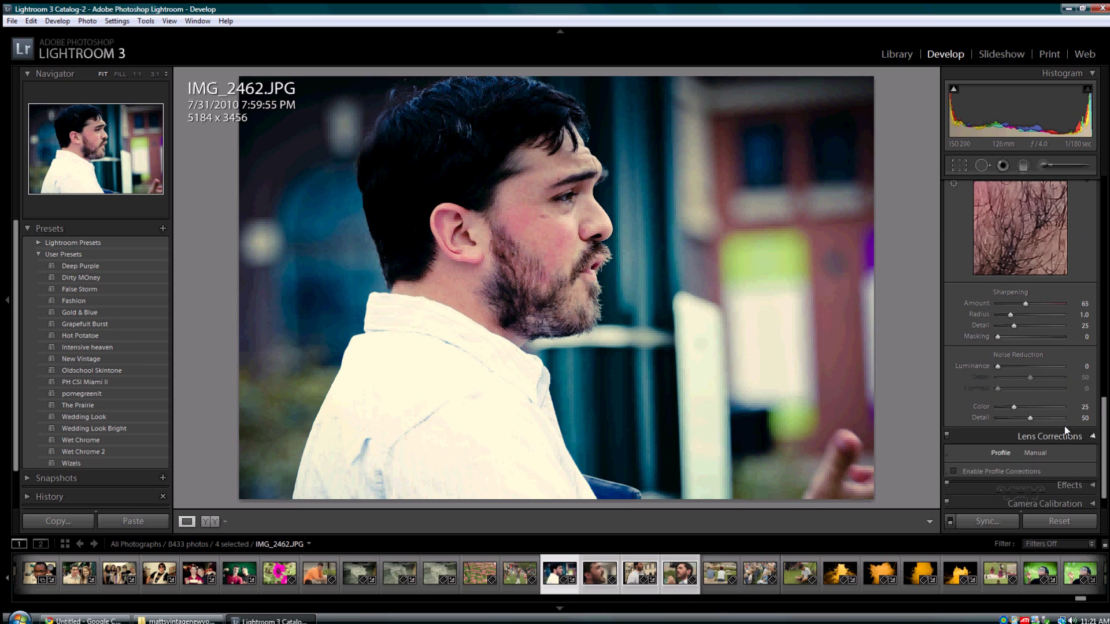
pyautogui.click(952, 274)
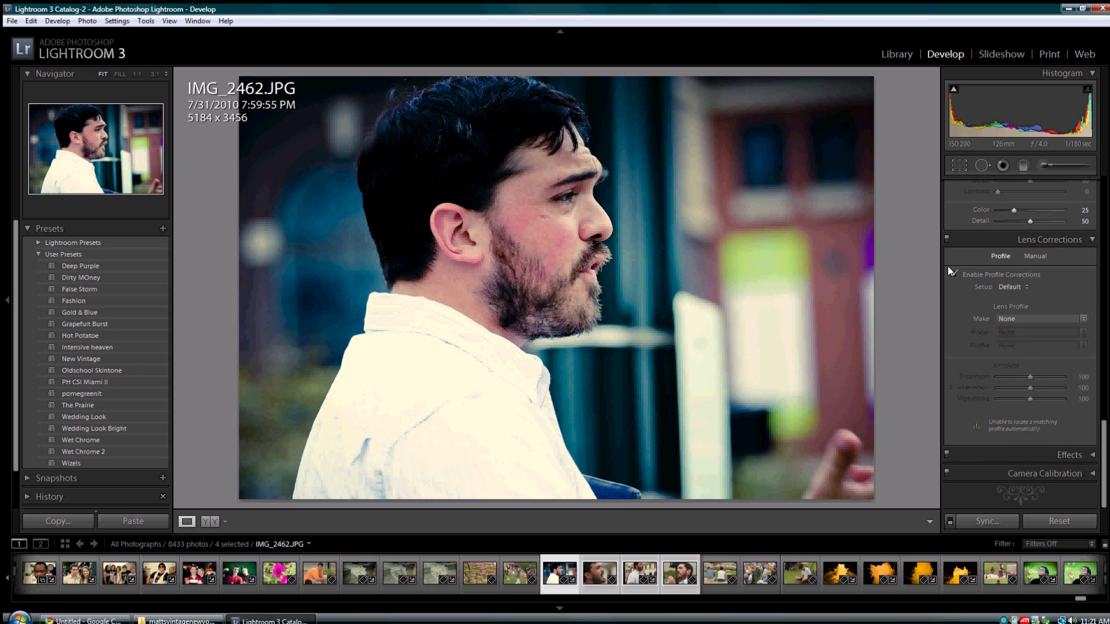
pyautogui.click(1018, 319)
pyautogui.click(1040, 362)
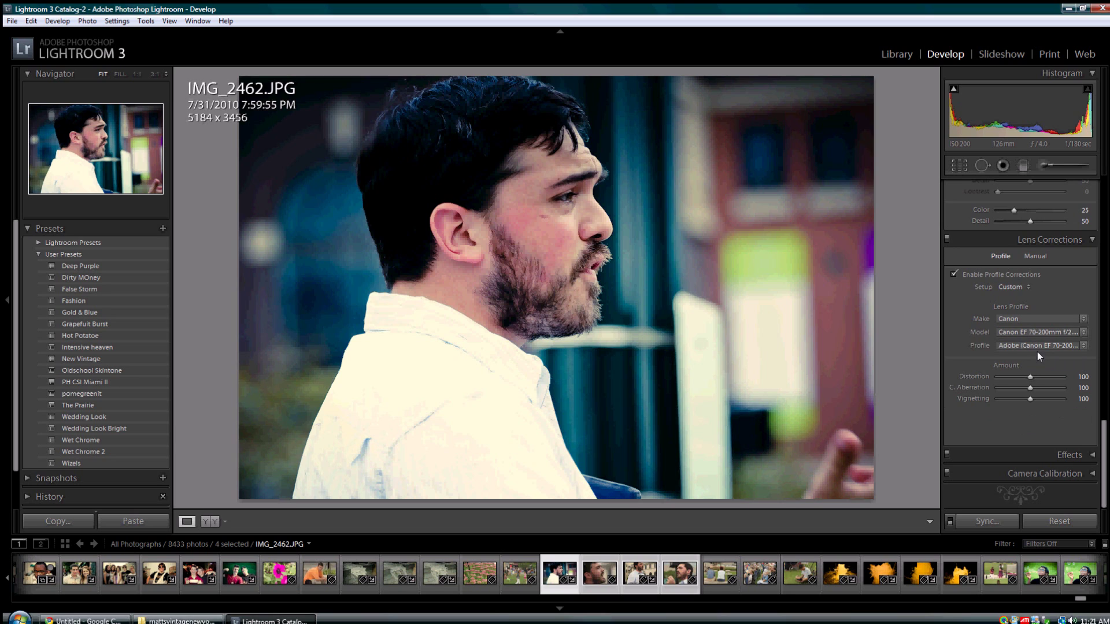
pyautogui.click(1057, 322)
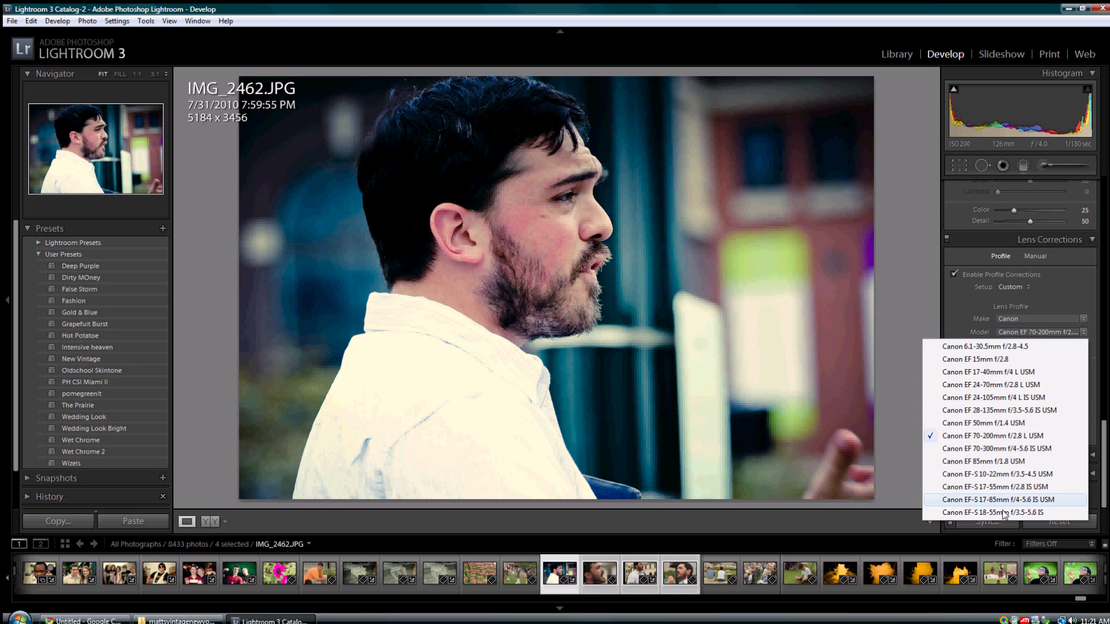
pyautogui.click(1022, 435)
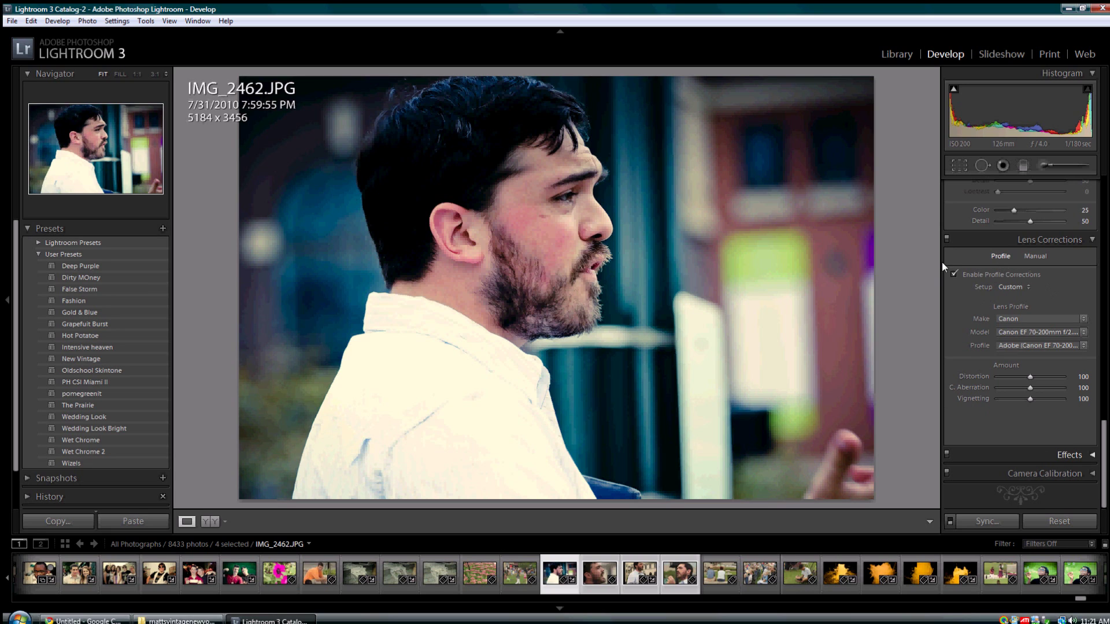
pyautogui.click(953, 273)
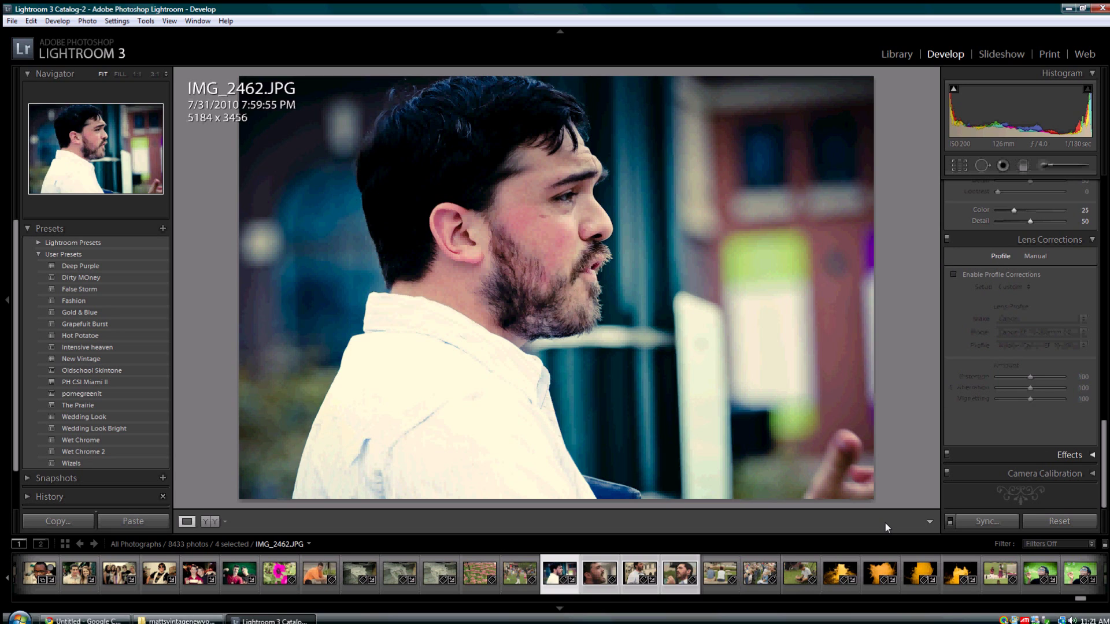
# Synchronize IMG_2462's settings to the four selected portraits using the default checked options.
pyautogui.click(963, 515)
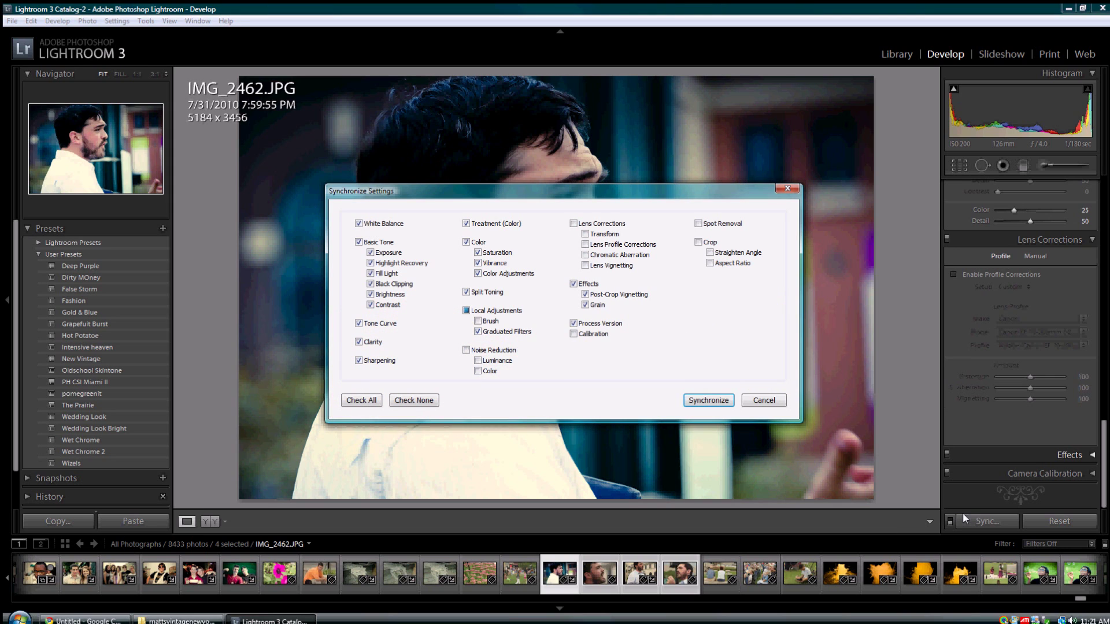
pyautogui.click(692, 399)
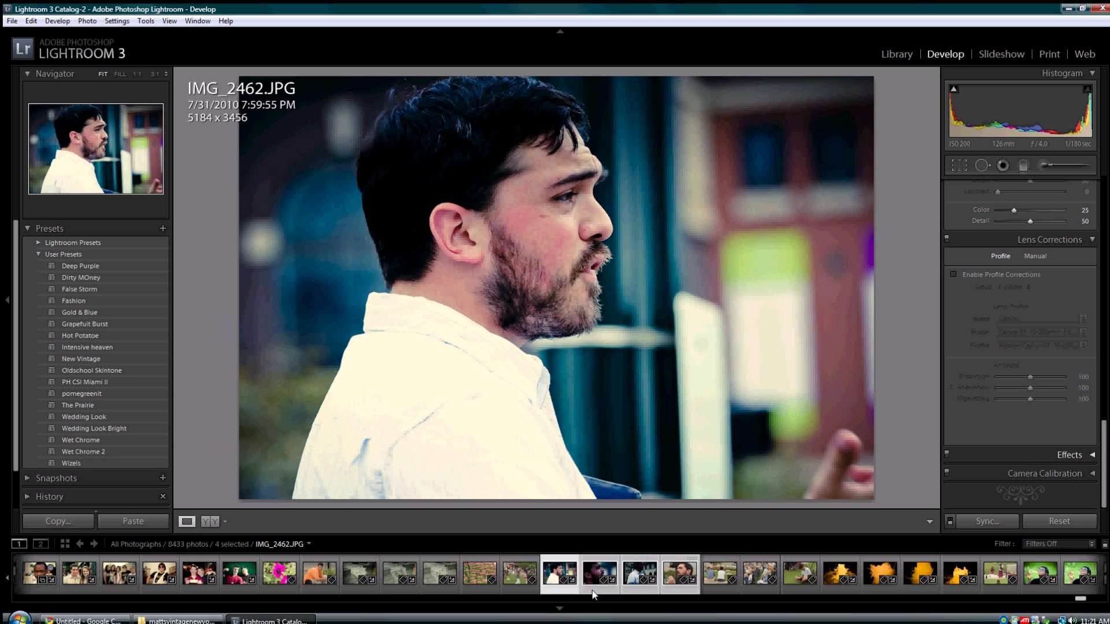
# Select IMG_2472.JPG on its own and raise its Fill Light to 28.
pyautogui.click(505, 580)
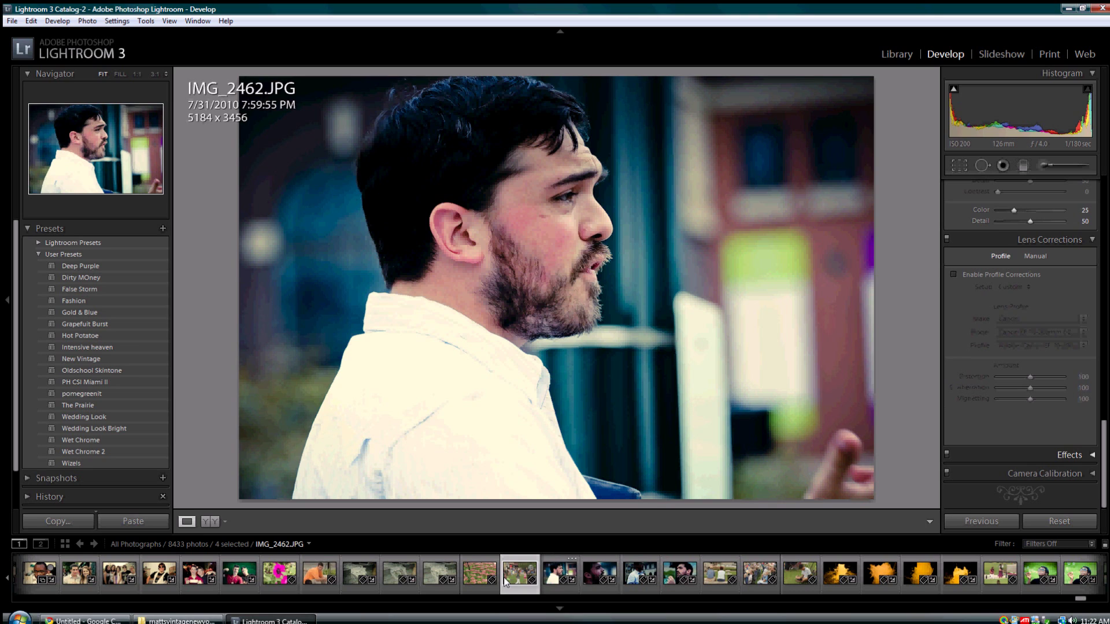
pyautogui.press('Right')
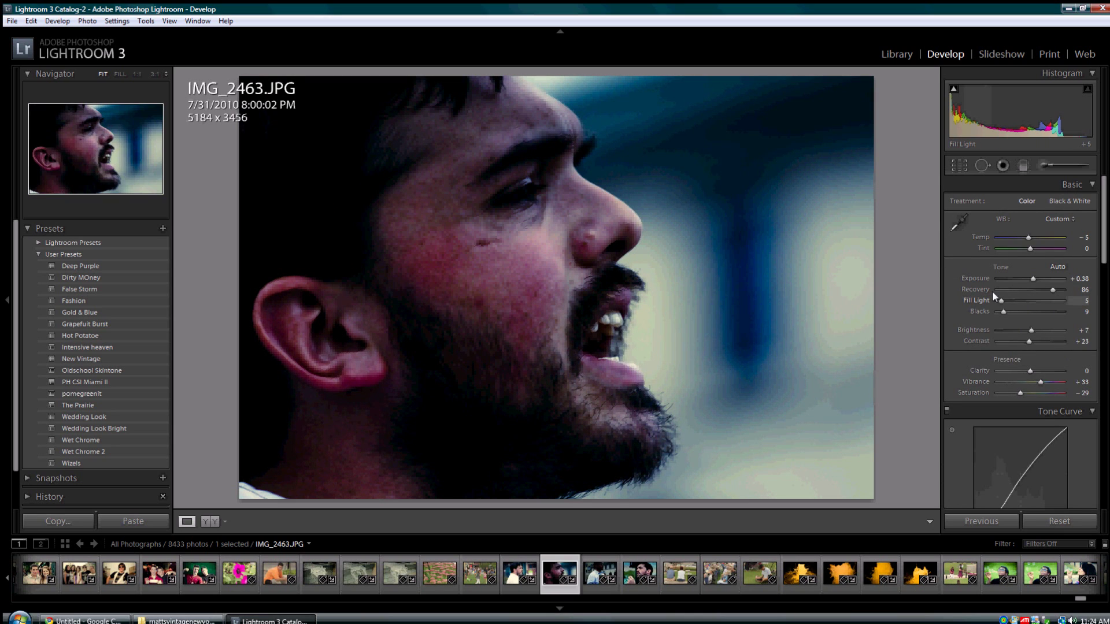
pyautogui.moveTo(999, 289); pyautogui.dragTo(1006, 289)
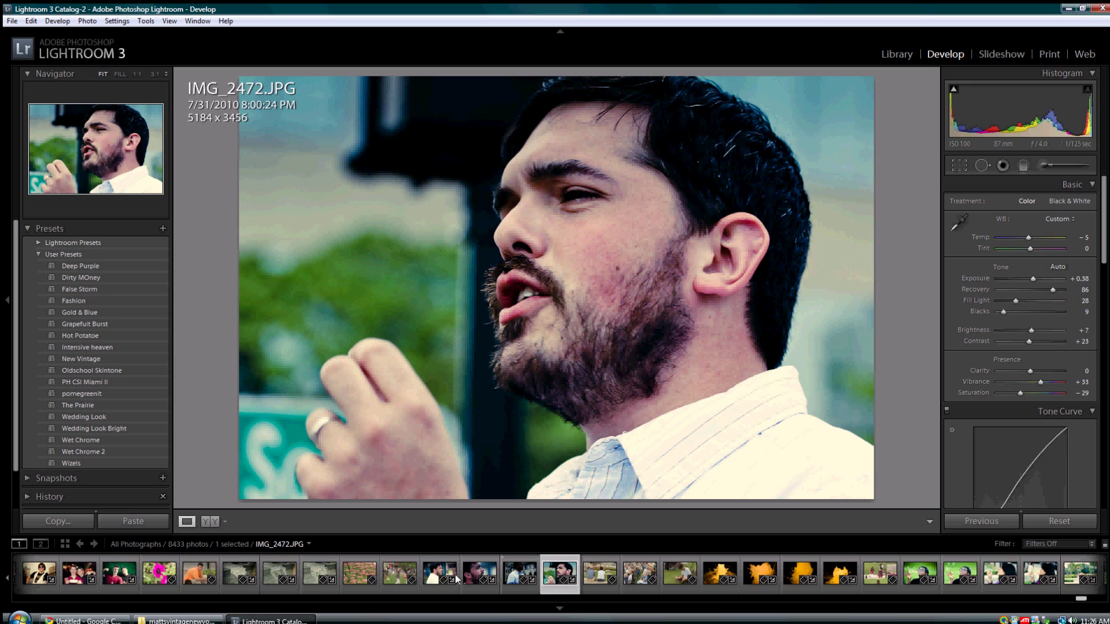
# Select IMG_2462, IMG_2463 and two more portraits in the filmstrip.
pyautogui.keyDown('ctrl'); pyautogui.click(425, 578); pyautogui.keyUp('ctrl')
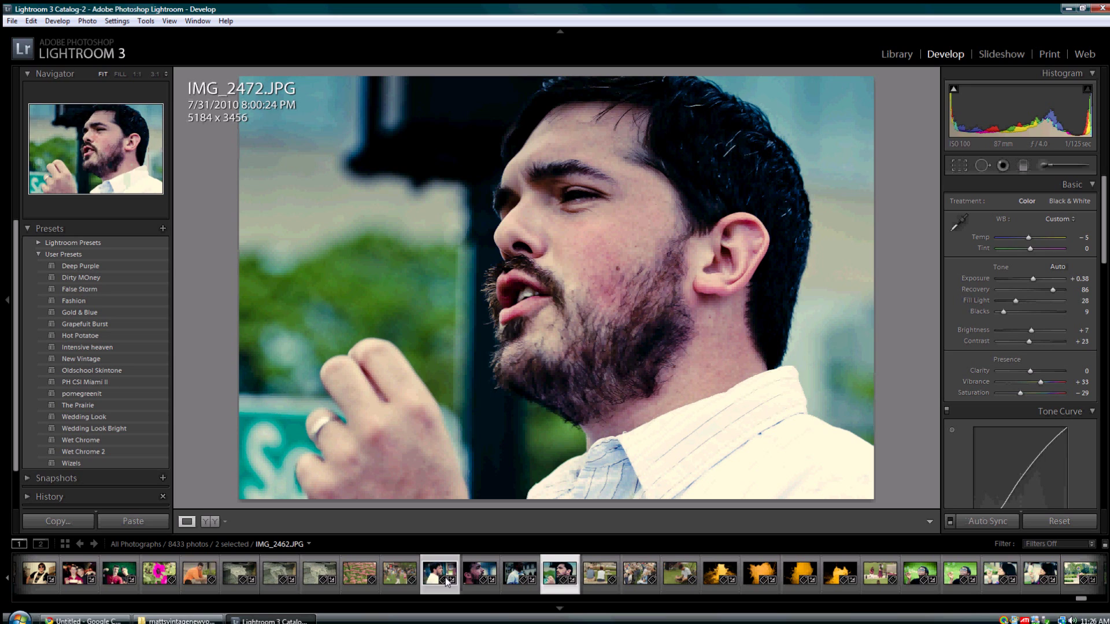
pyautogui.keyDown('ctrl'); pyautogui.click(484, 583); pyautogui.keyUp('ctrl')
pyautogui.keyDown('ctrl'); pyautogui.click(509, 582); pyautogui.keyUp('ctrl')
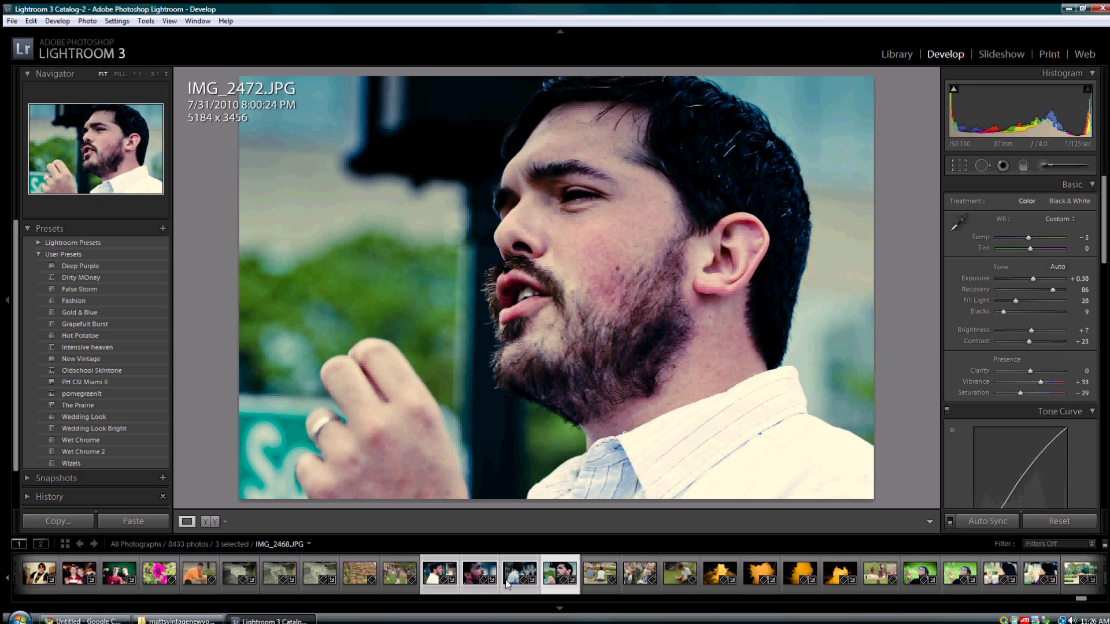
# Open Export for the four photos: Hard Drive, subfolder Bubbles, JPEG quality 60.
pyautogui.click(8, 19)
pyautogui.press('Escape')
pyautogui.hotkey('ctrl', 'shift', 'e')
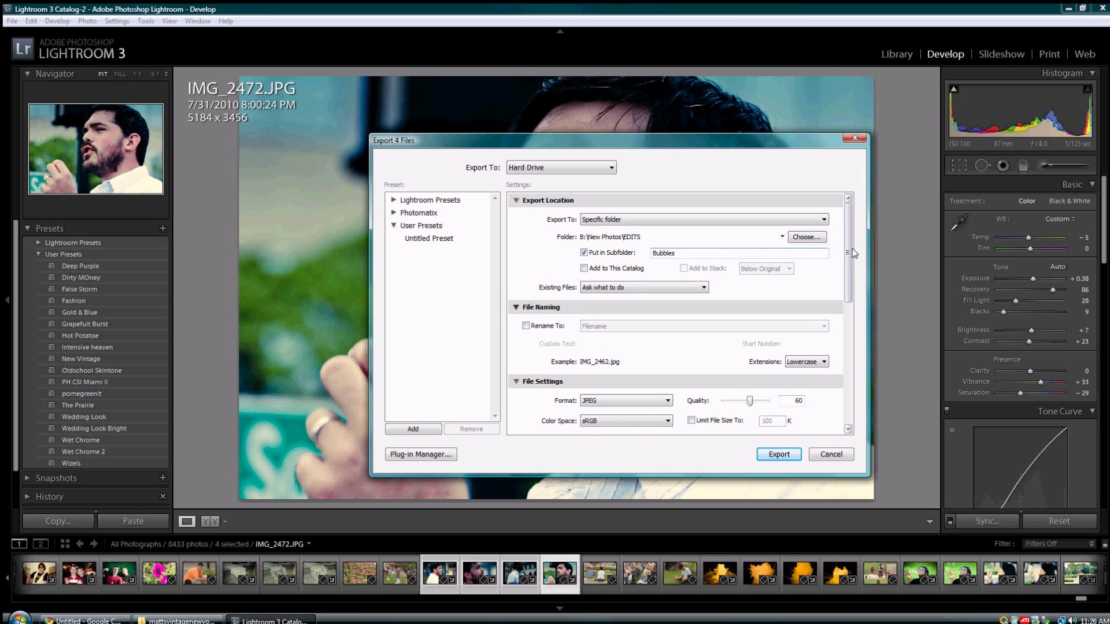
pyautogui.scroll(-8, 838, 247)
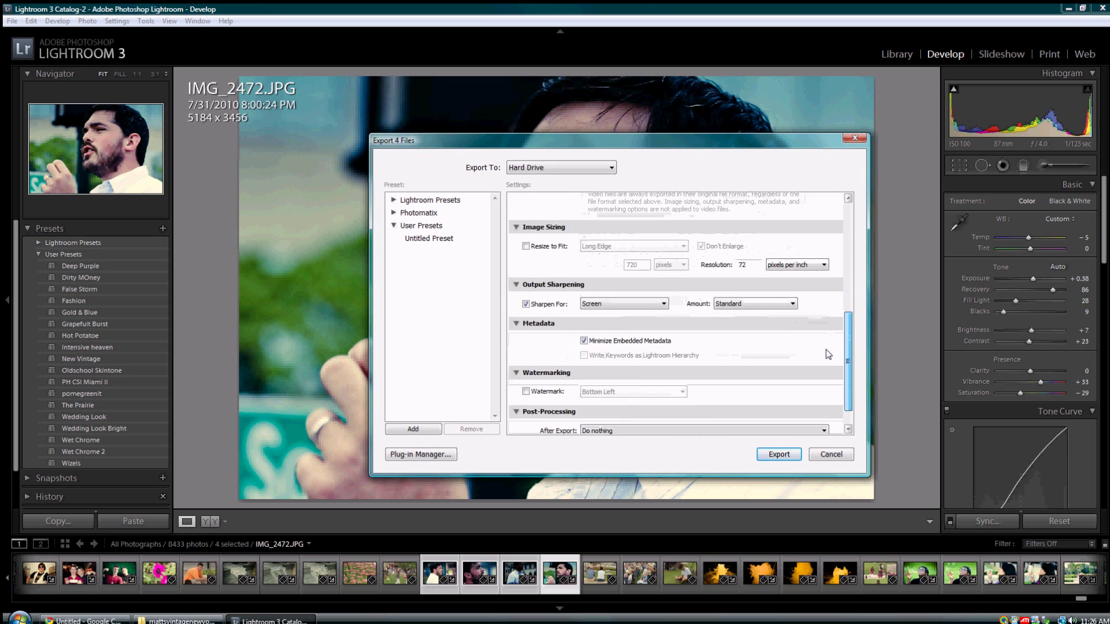
pyautogui.scroll(8, 830, 355)
pyautogui.click(585, 167)
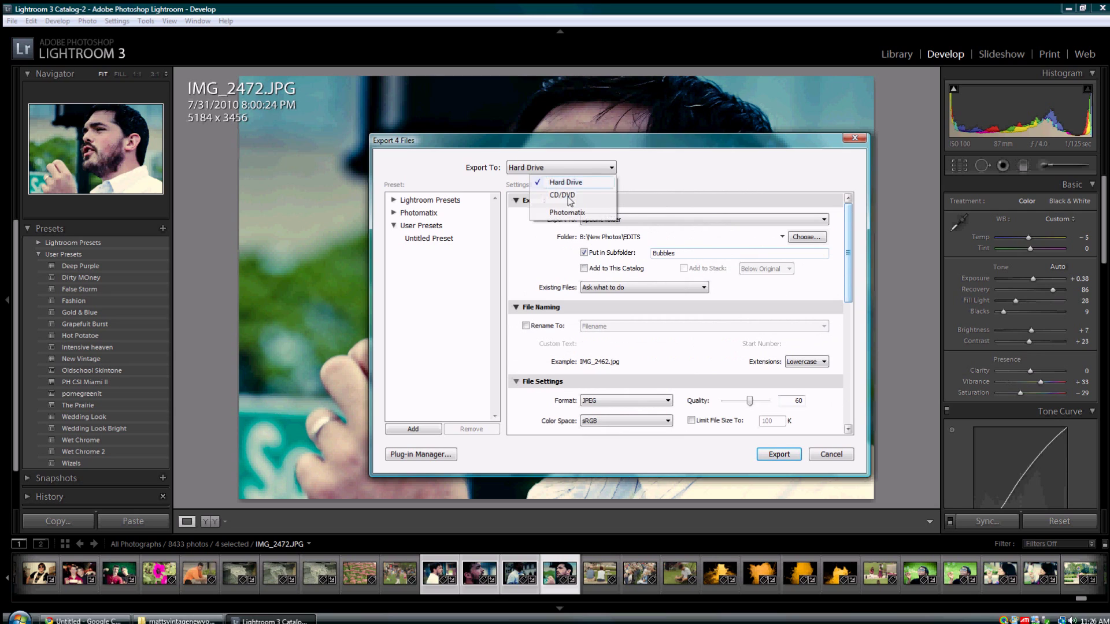
pyautogui.click(567, 165)
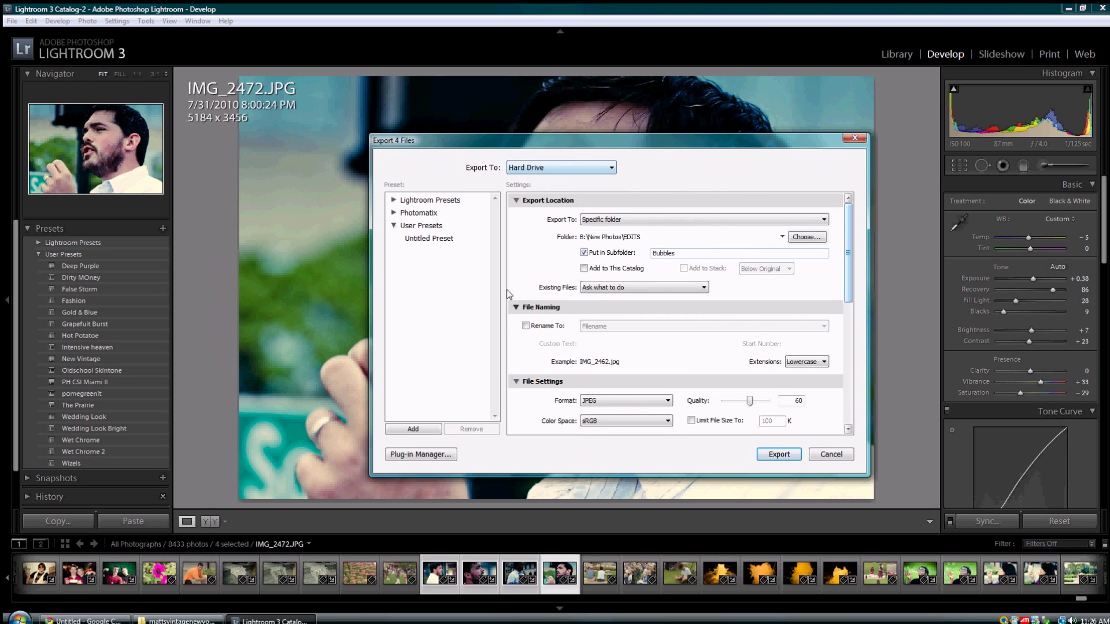
# Export the four selected portraits as JPEG files.
pyautogui.click(778, 454)
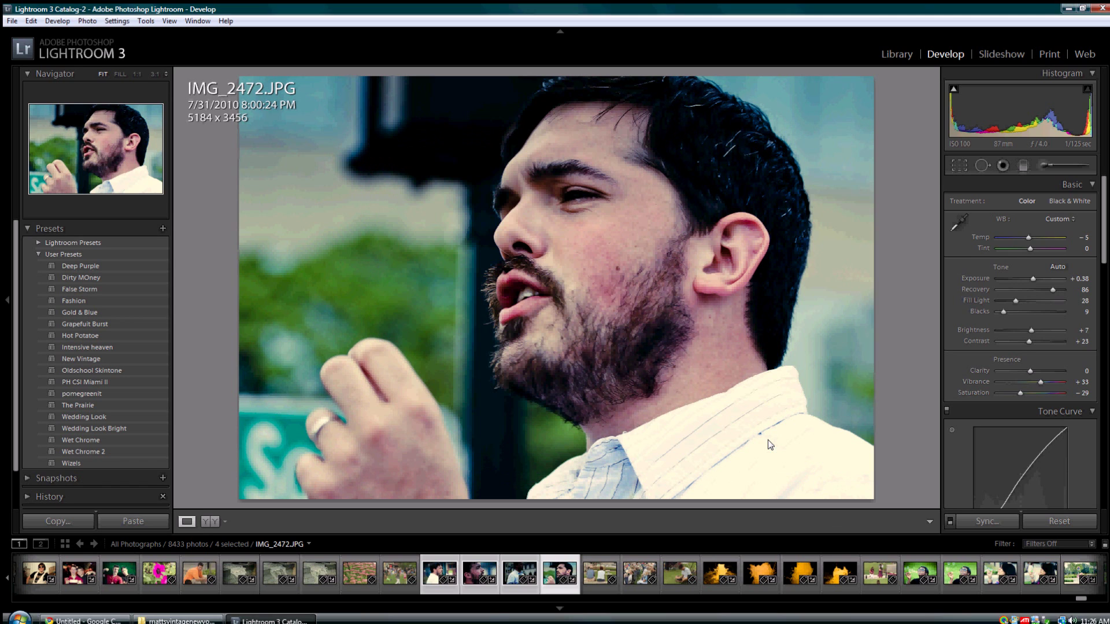